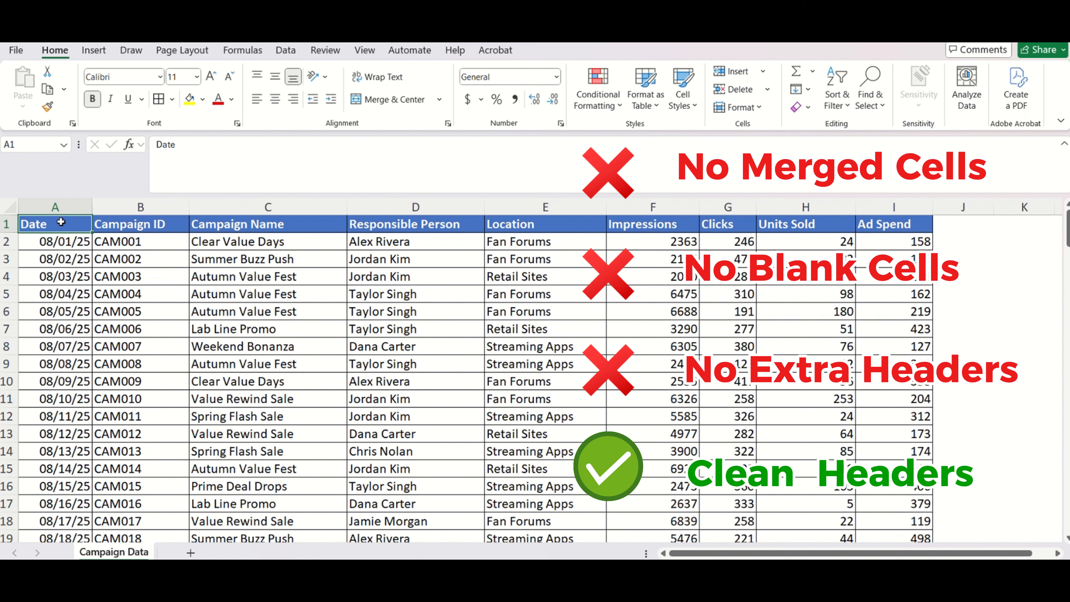
Convert the campaign data range A1:I152 into an Excel table with headers.
key("ctrl+shift+Right")
key("Down")
key("Up")
key("Down")
key("Up")
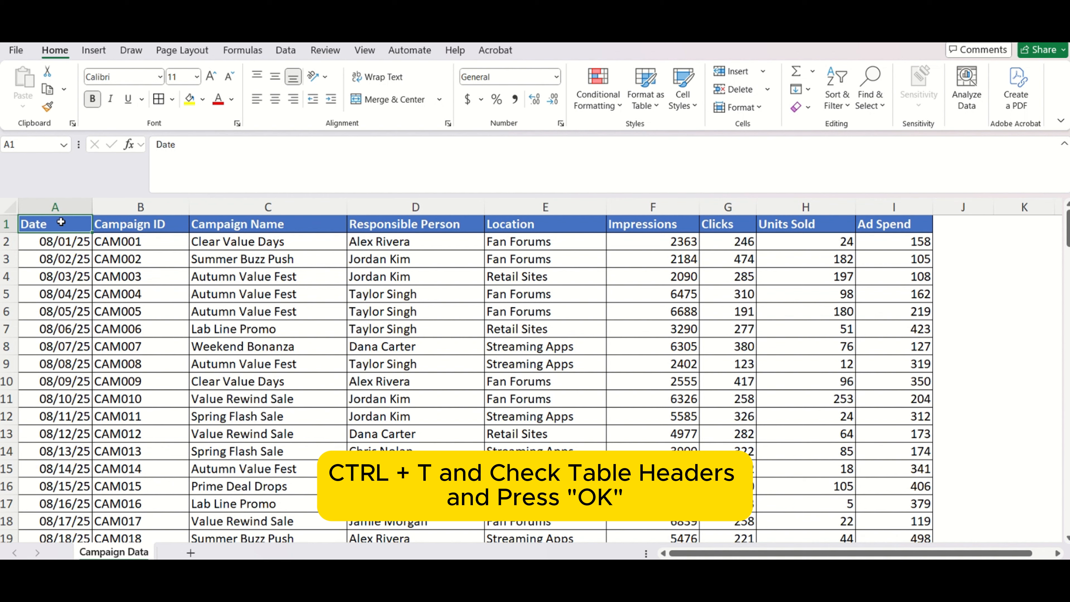
key("ctrl+t")
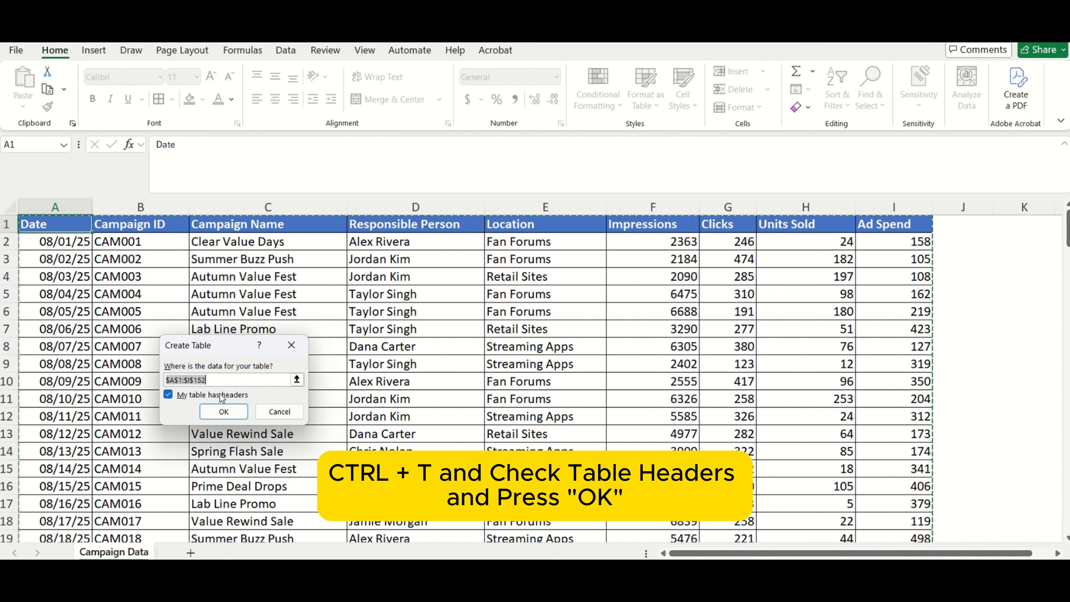
left_click(224, 412)
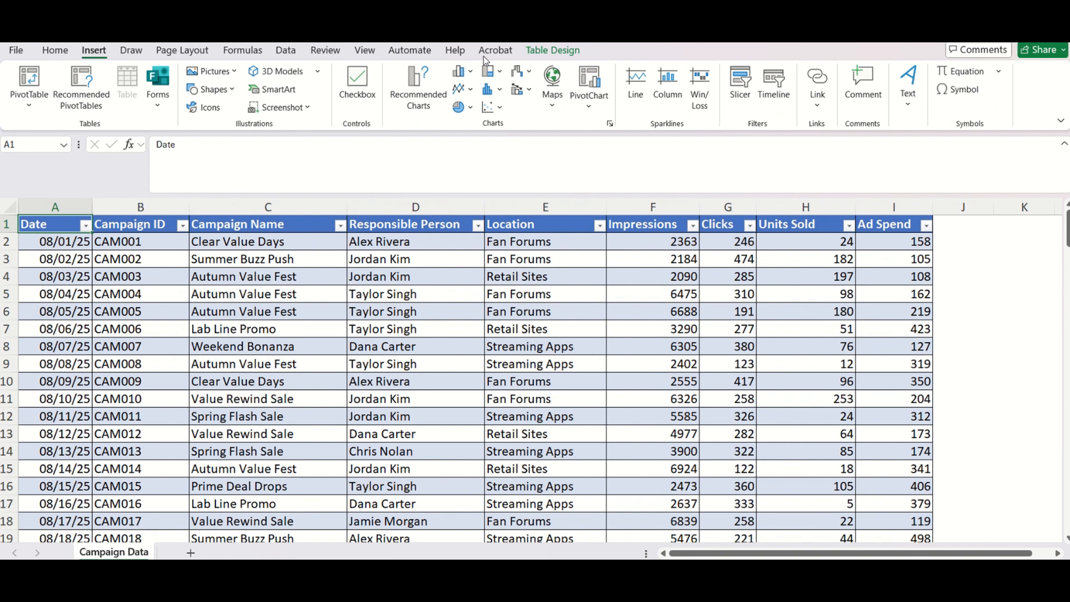
Rename the campaign data table as Sales_data.
left_click(552, 49)
left_click(42, 89)
type("Sale")
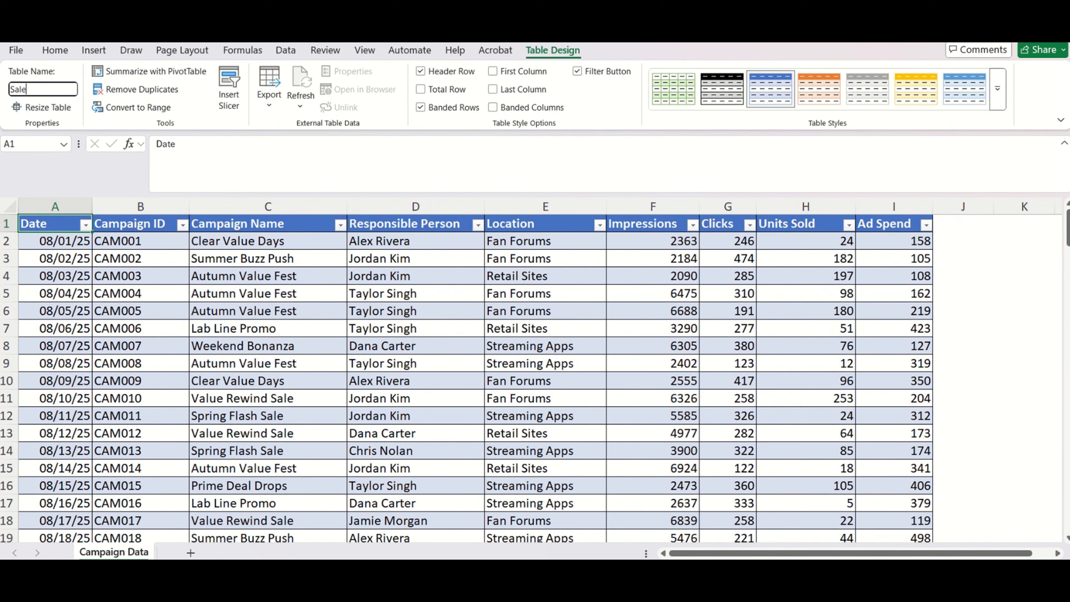
type("s_data")
left_click(48, 228)
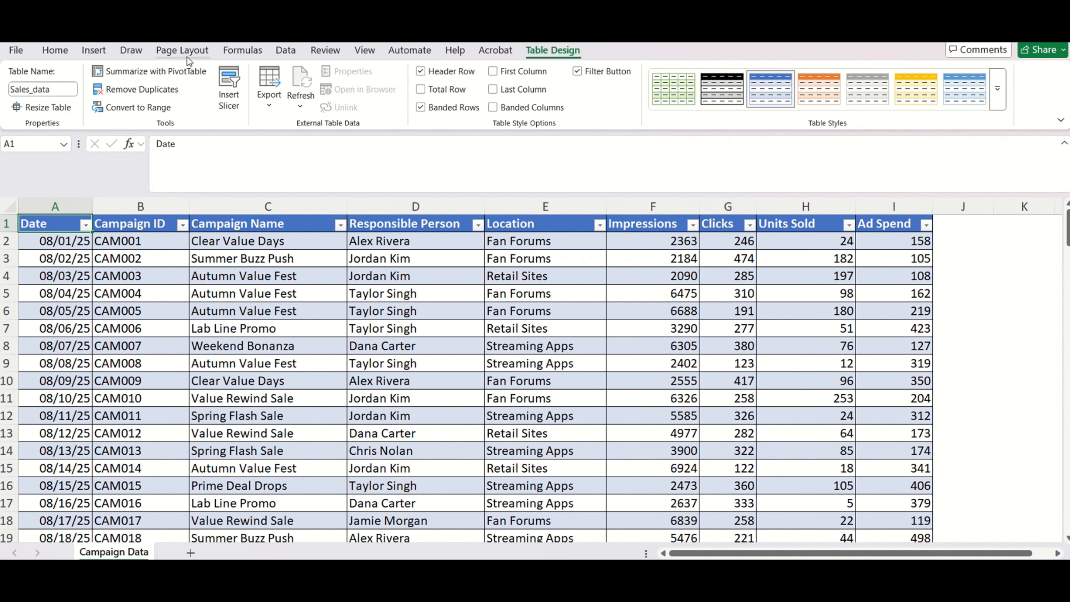
Create a PivotTable from Sales_data on a new worksheet.
left_click(93, 49)
left_click(26, 79)
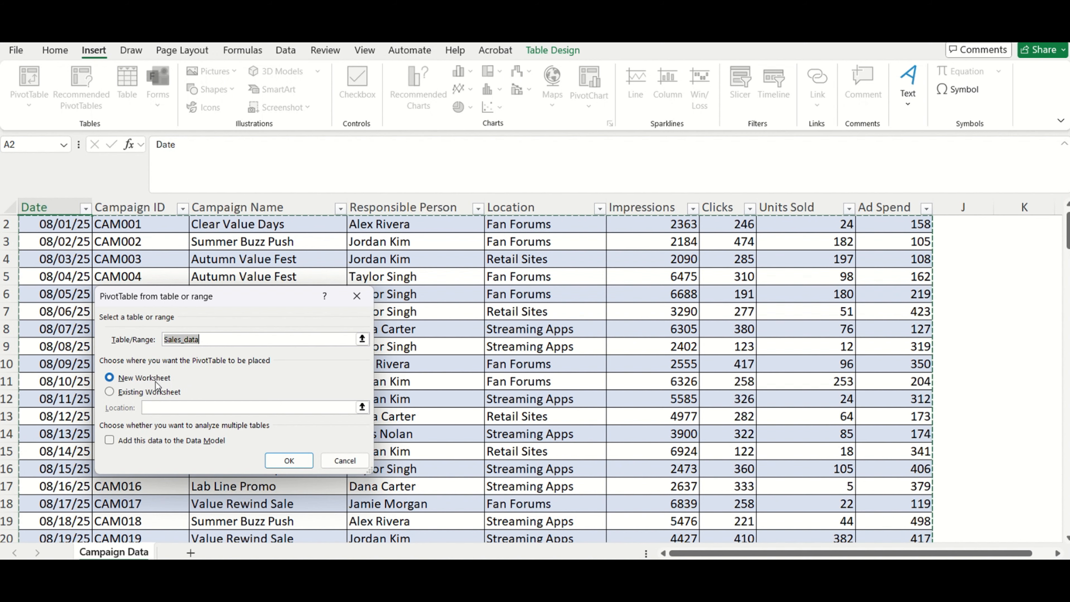
left_click(287, 460)
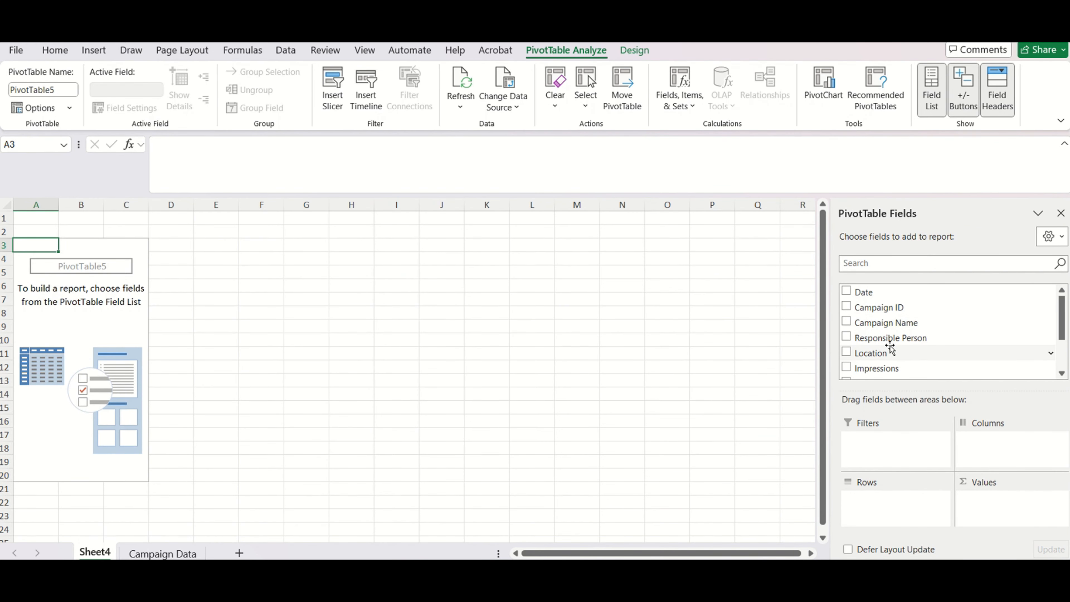
Add Campaign Name to the PivotTable's rows and Units Sold to its values.
mouse_move(902, 325)
left_mouse_down()
mouse_move(891, 394)
mouse_move(897, 519)
mouse_move(885, 506)
left_mouse_up()
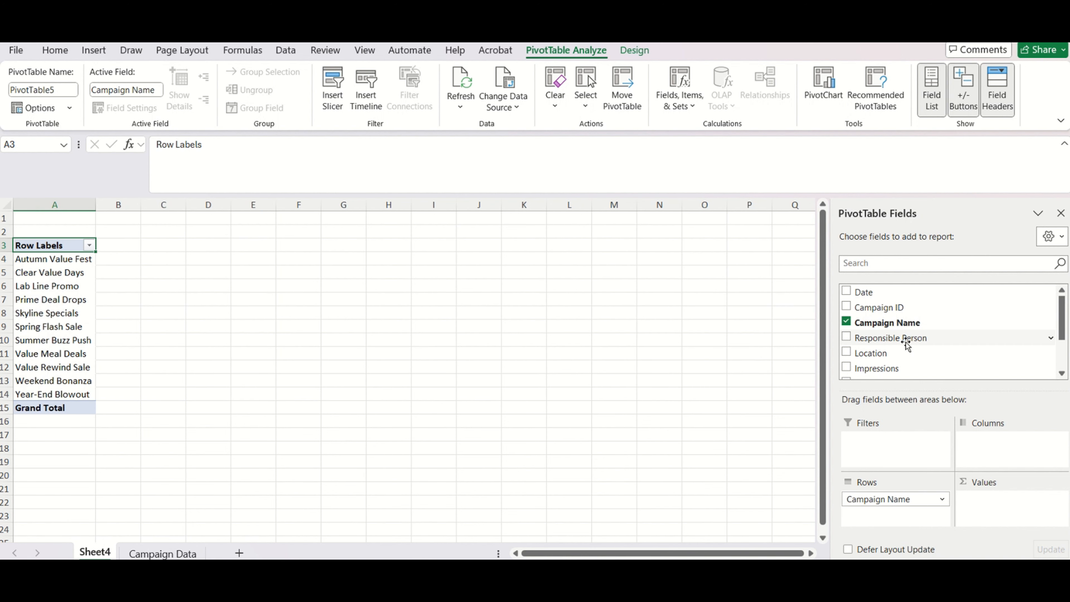
scroll(904, 340, "down", 2)
left_click_drag(891, 338, 990, 514)
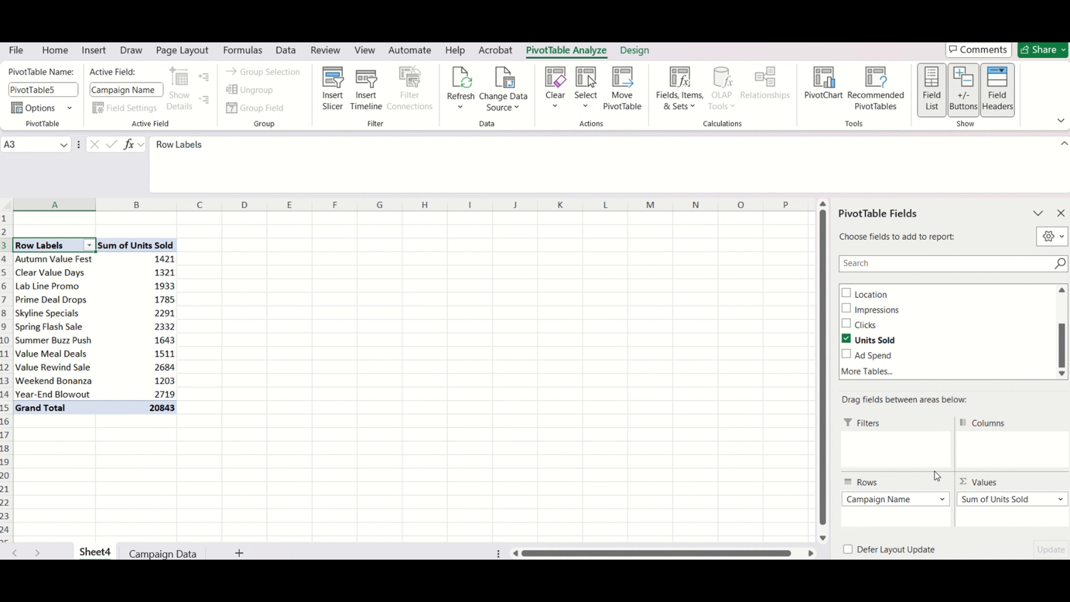
left_click_drag(871, 294, 957, 341)
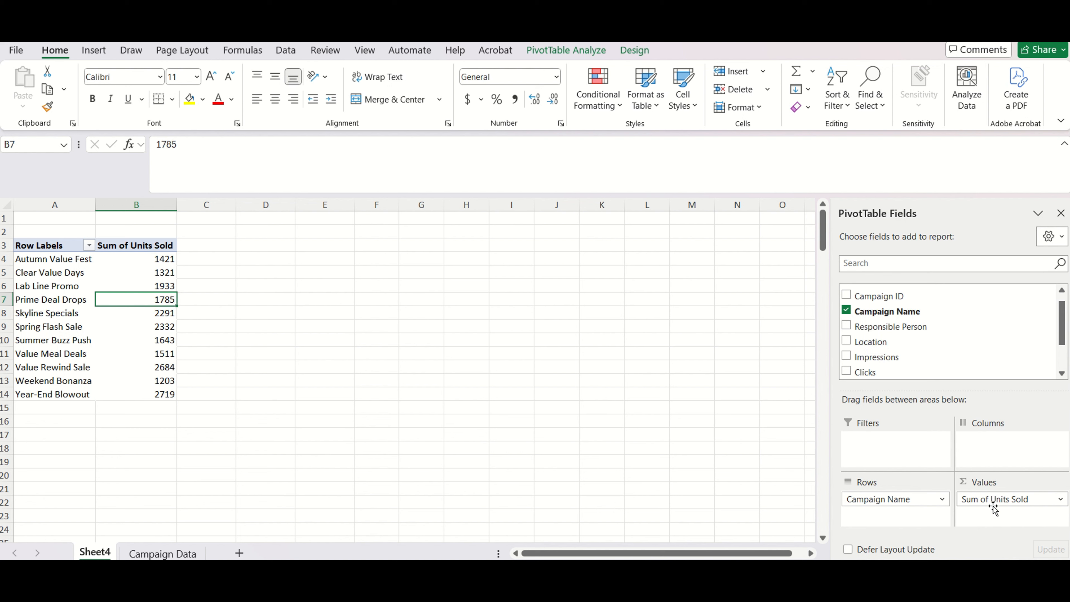
Summarize the Units Sold value field by Average and give it the custom name "Avg # of Units Sold".
left_click(994, 501)
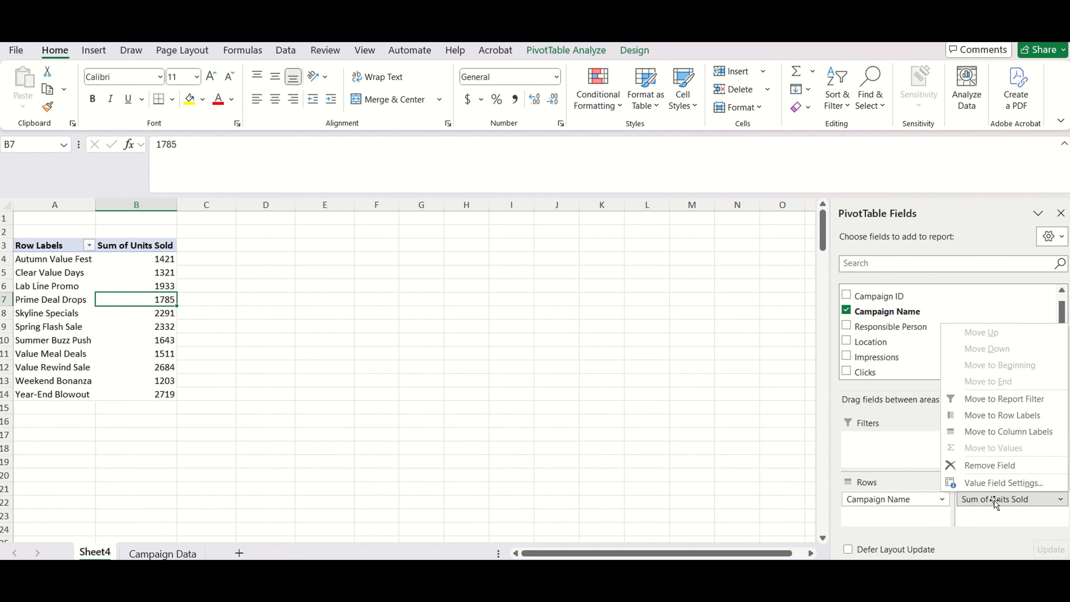
left_click(996, 483)
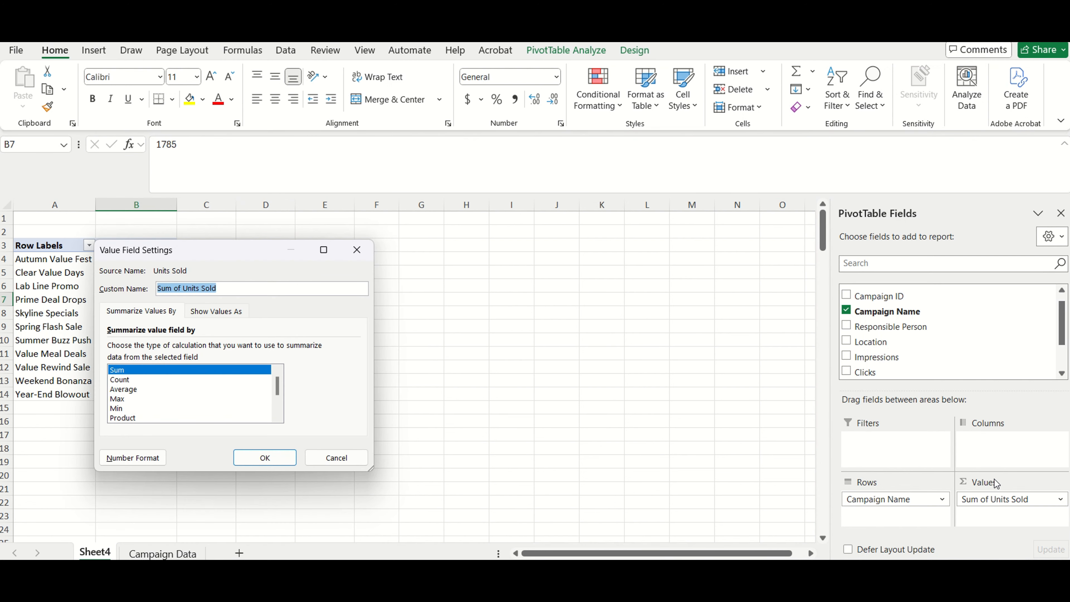
left_click(133, 390)
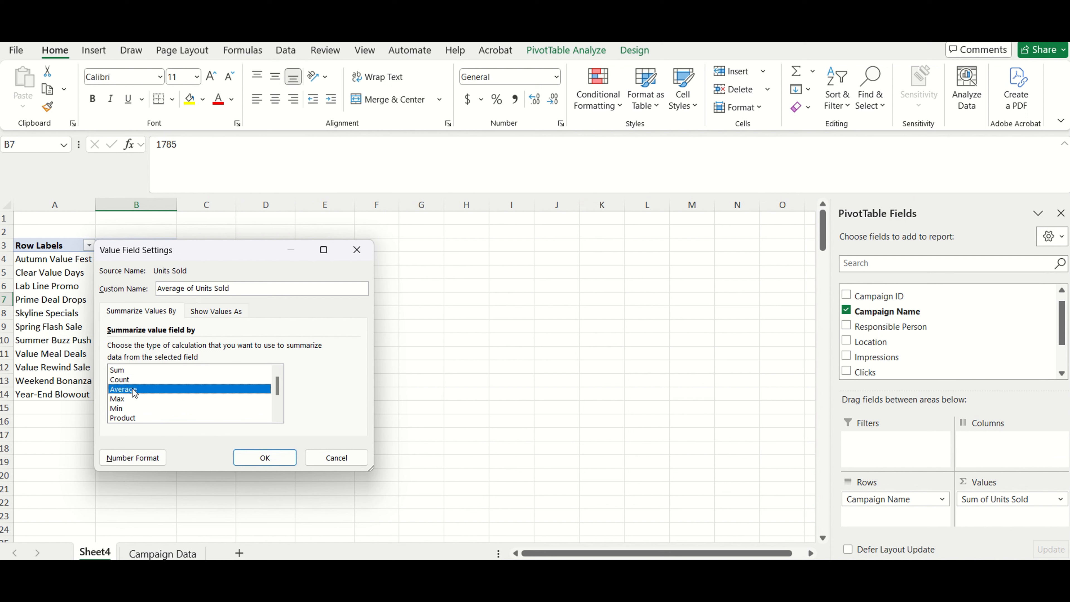
left_click(185, 287)
key("BackSpace")
key("BackSpace")
key("BackSpace")
key("BackSpace")
key("BackSpace")
type("g ")
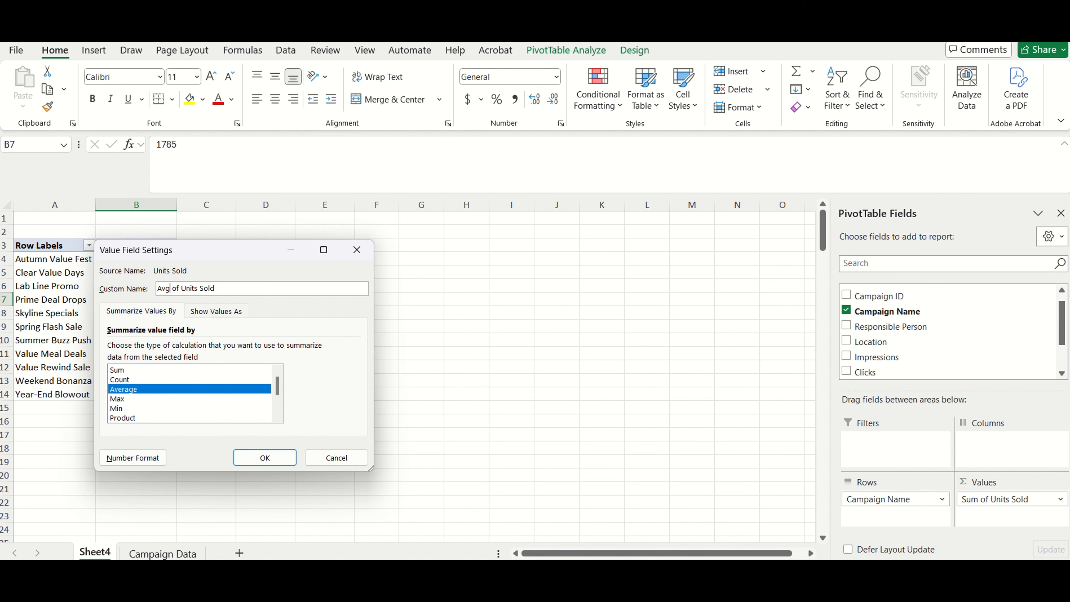
type("#")
left_click(262, 456)
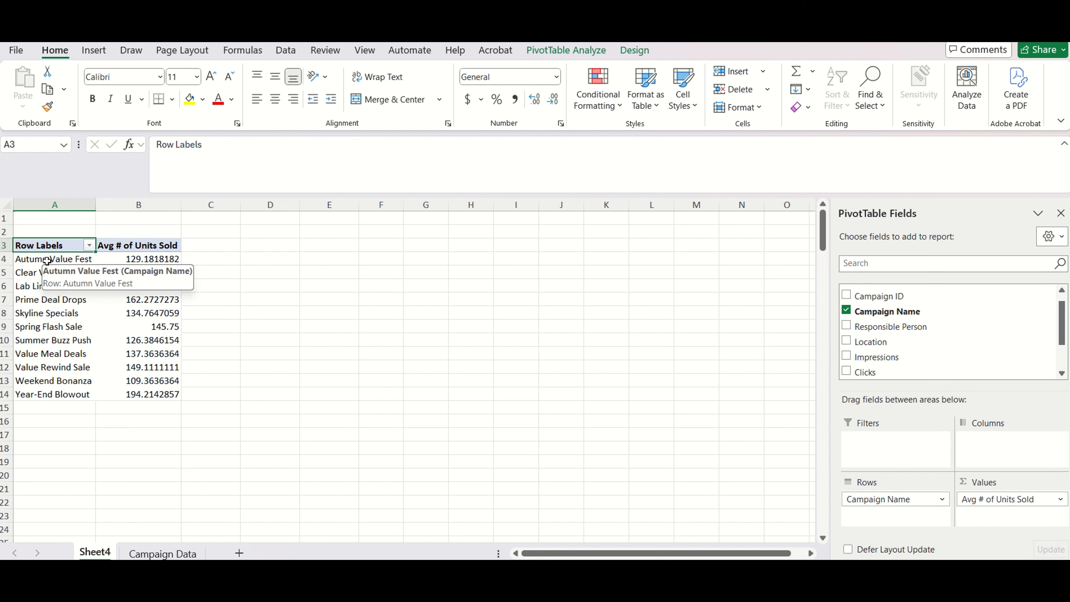
Rename the PivotTable's Row Labels header in cell A3 as Campaign.
double_click(40, 245)
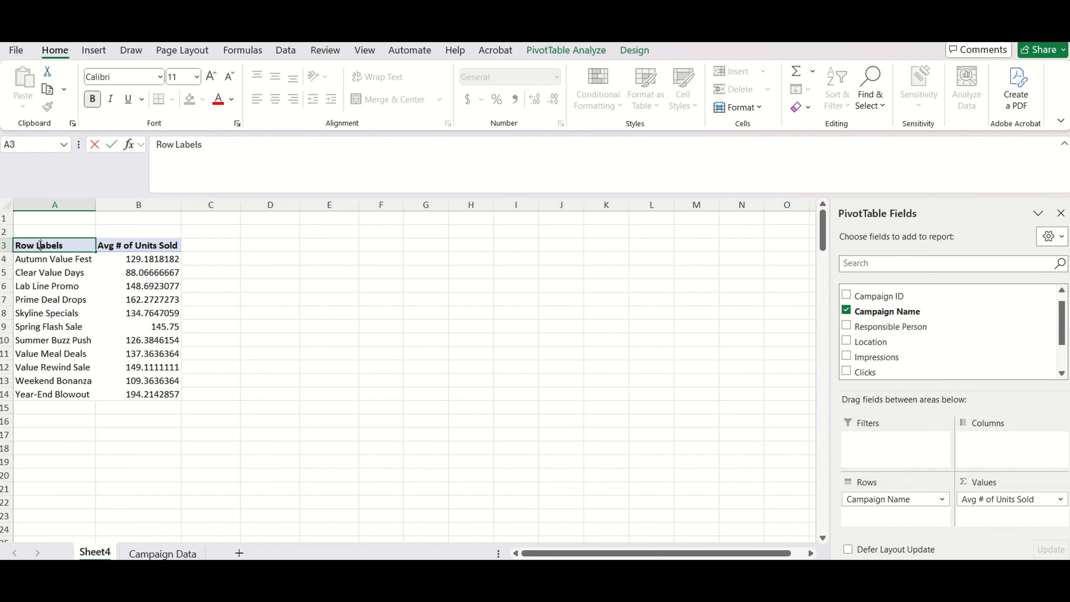
left_click_drag(73, 245, 15, 245)
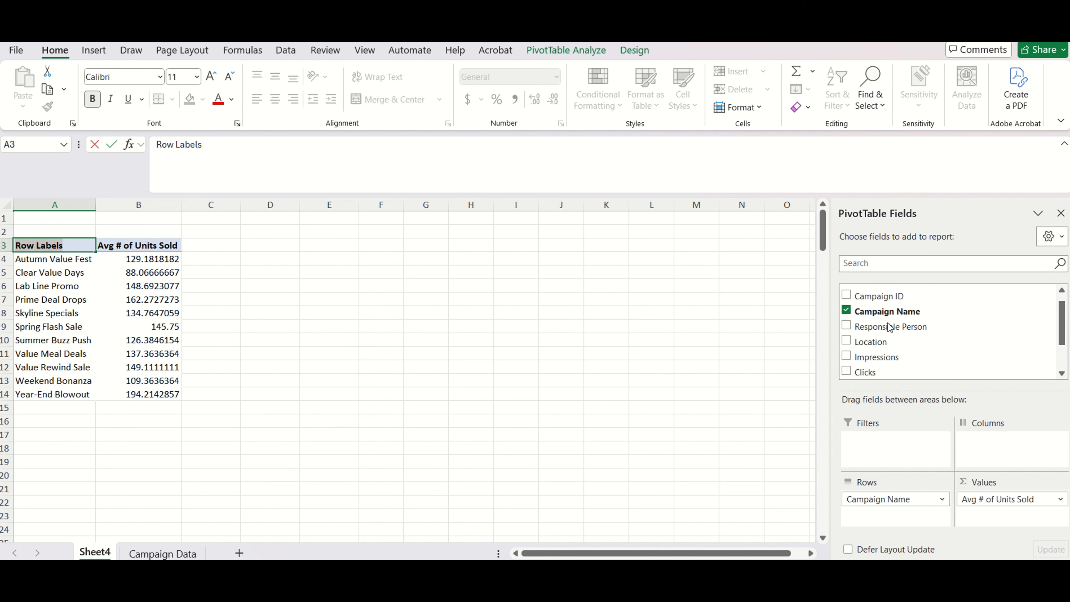
left_click(72, 244)
key("BackSpace")
key("BackSpace")
key("BackSpace")
key("BackSpace")
key("BackSpace")
key("BackSpace")
key("BackSpace")
key("BackSpace")
key("BackSpace")
key("BackSpace")
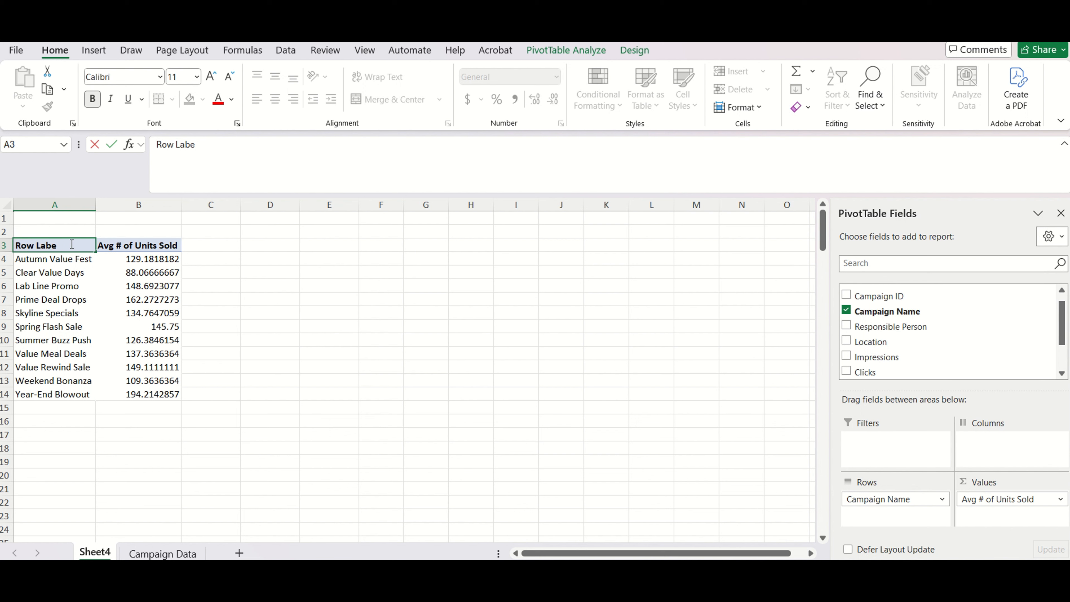
type("Campaign")
key("Return")
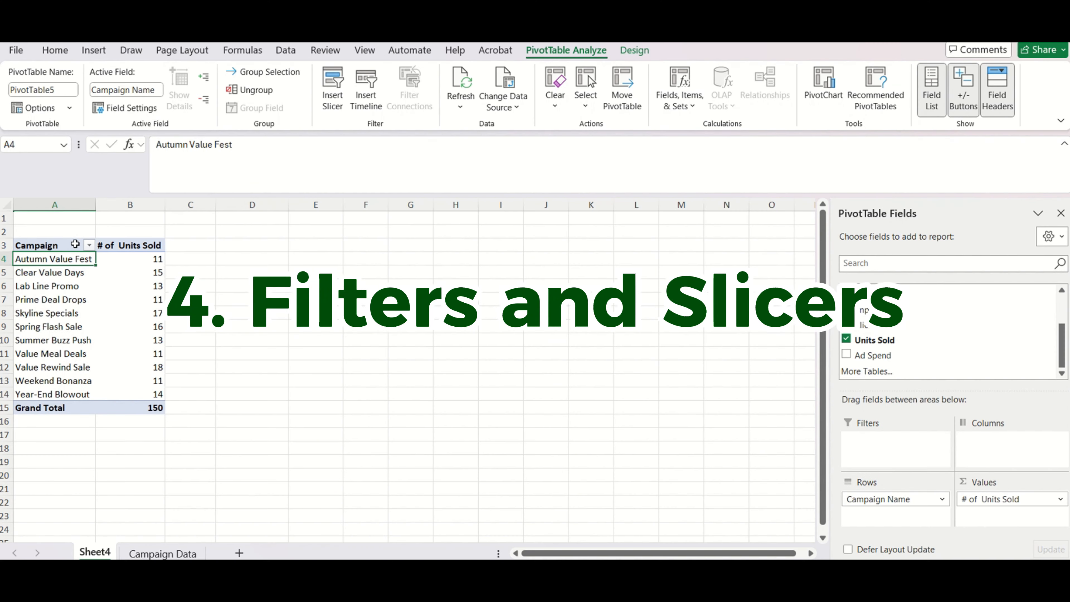
Add Responsible Person as a report filter with multiple-item selection and restrict it to only the second person listed.
scroll(935, 327, "up", 1)
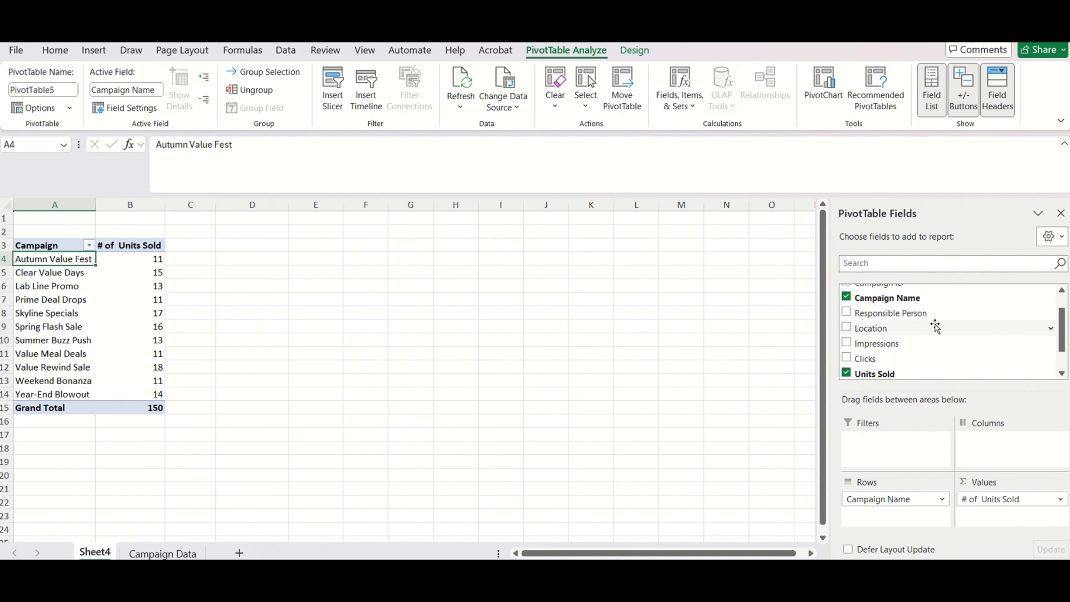
left_click_drag(927, 314, 930, 457)
left_click(161, 218)
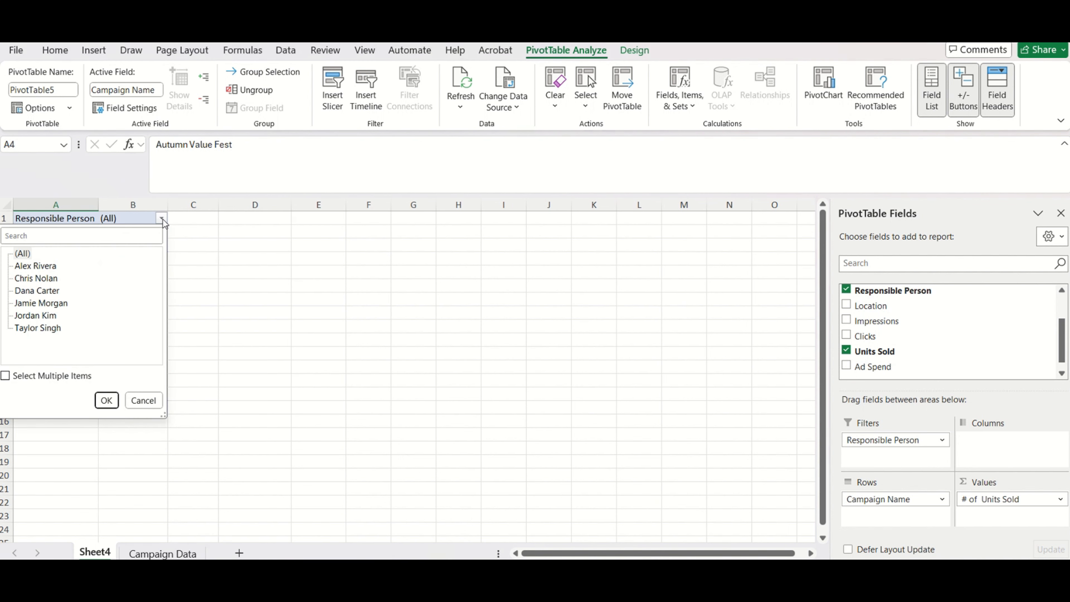
left_click(57, 378)
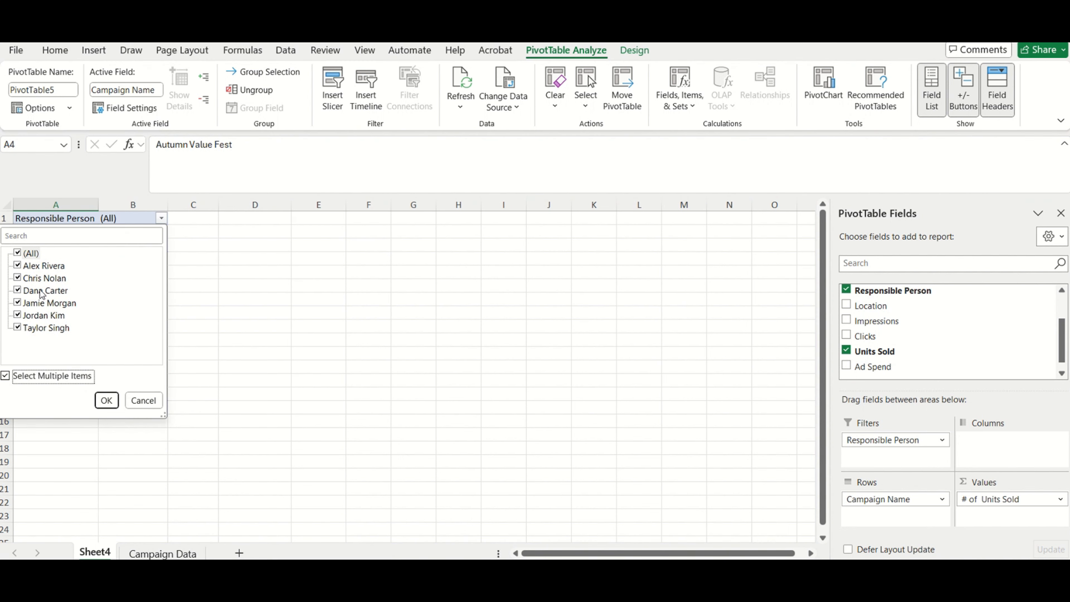
left_click(18, 253)
left_click(19, 278)
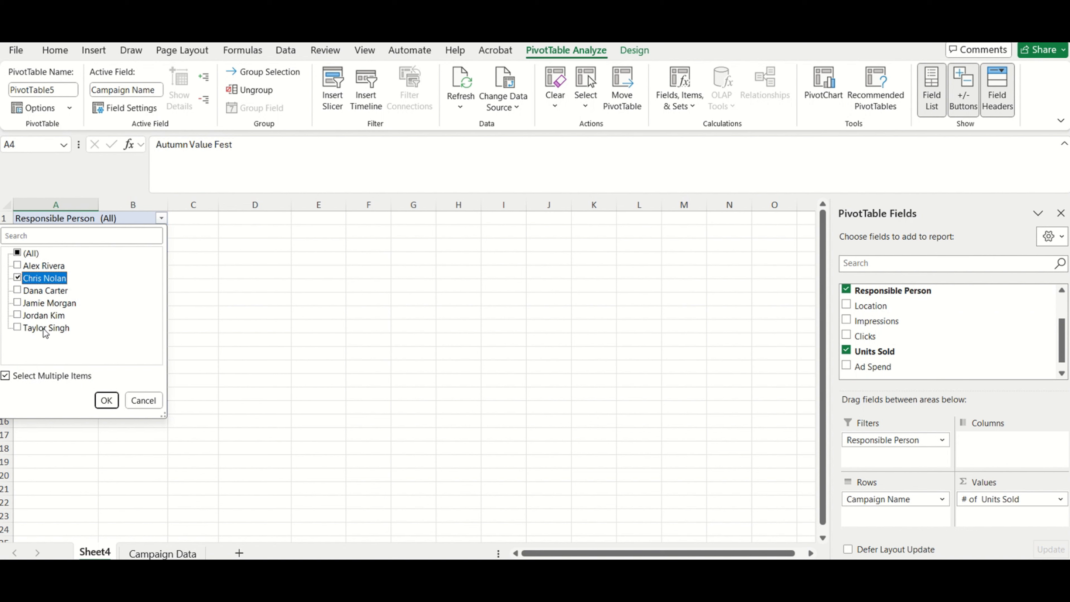
left_click(106, 402)
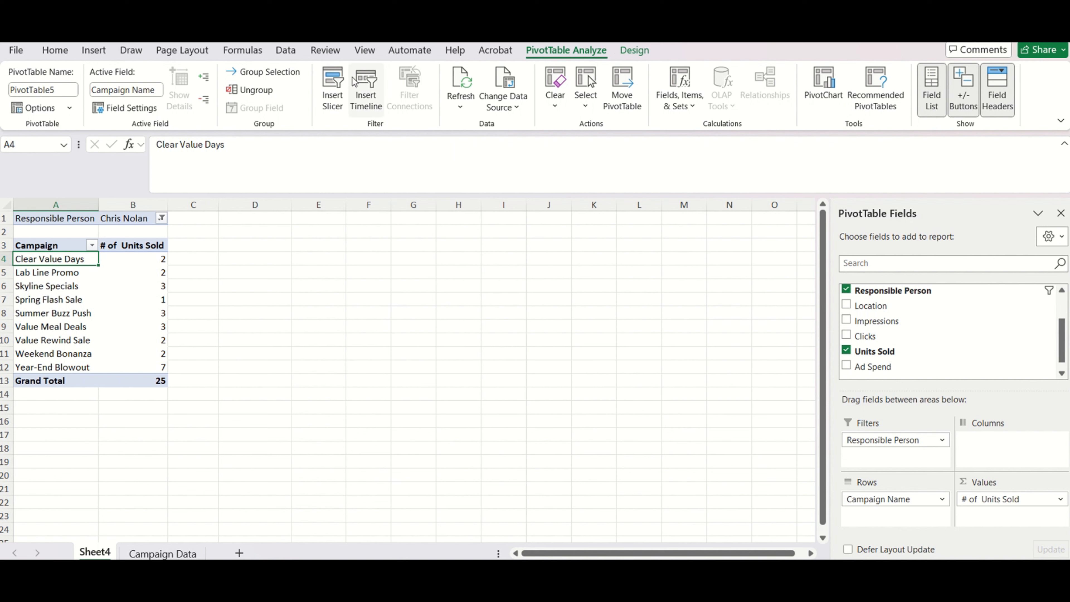
Insert a Responsible Person slicer beside the PivotTable and filter by the third, then the fourth person listed.
left_click(331, 87)
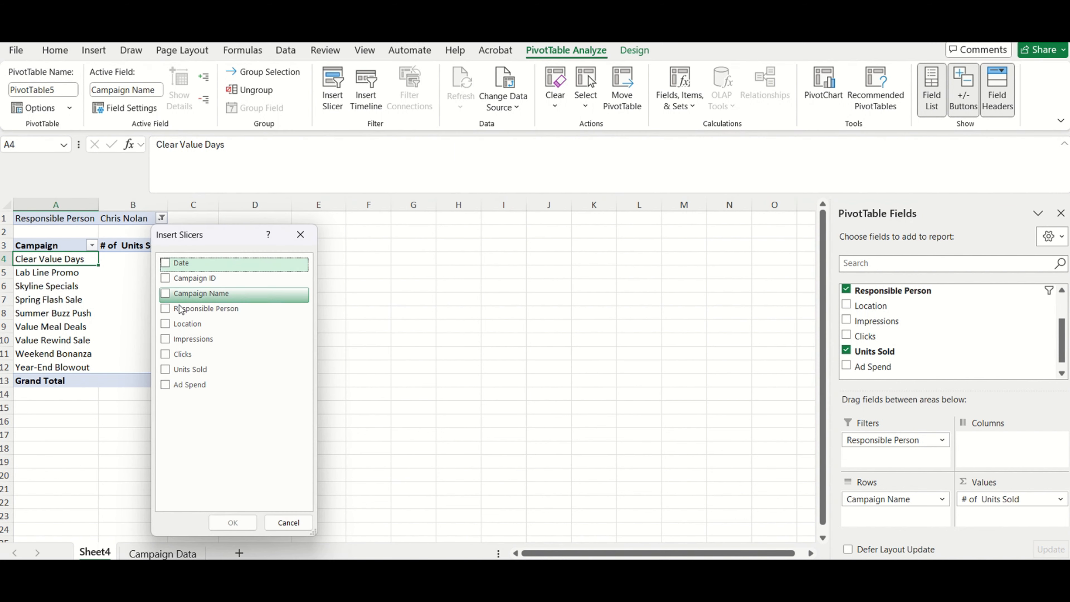
left_click(168, 309)
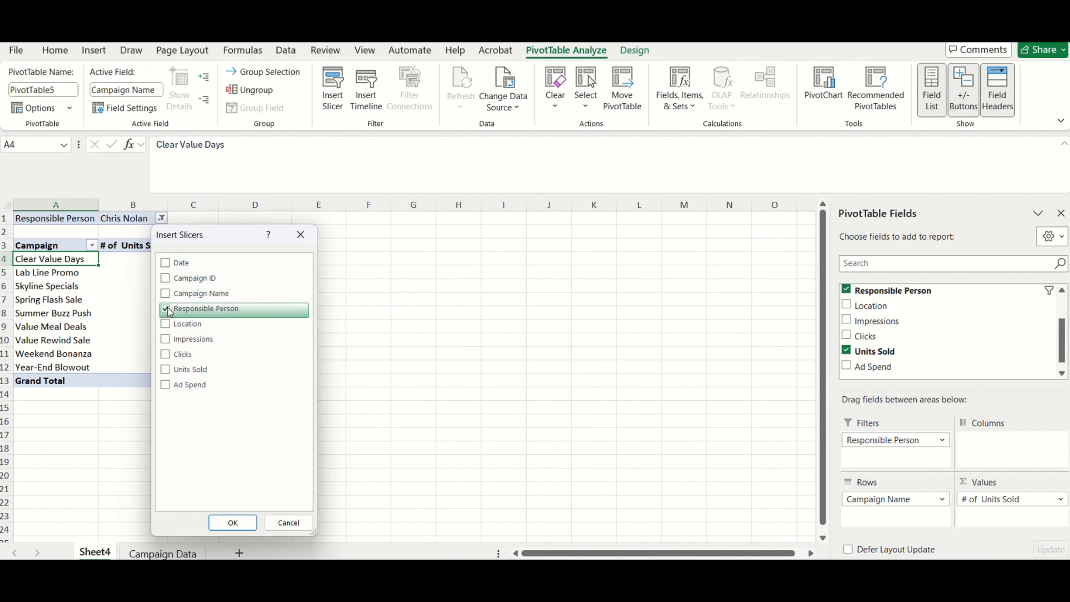
left_click(233, 523)
left_click_drag(385, 297, 231, 233)
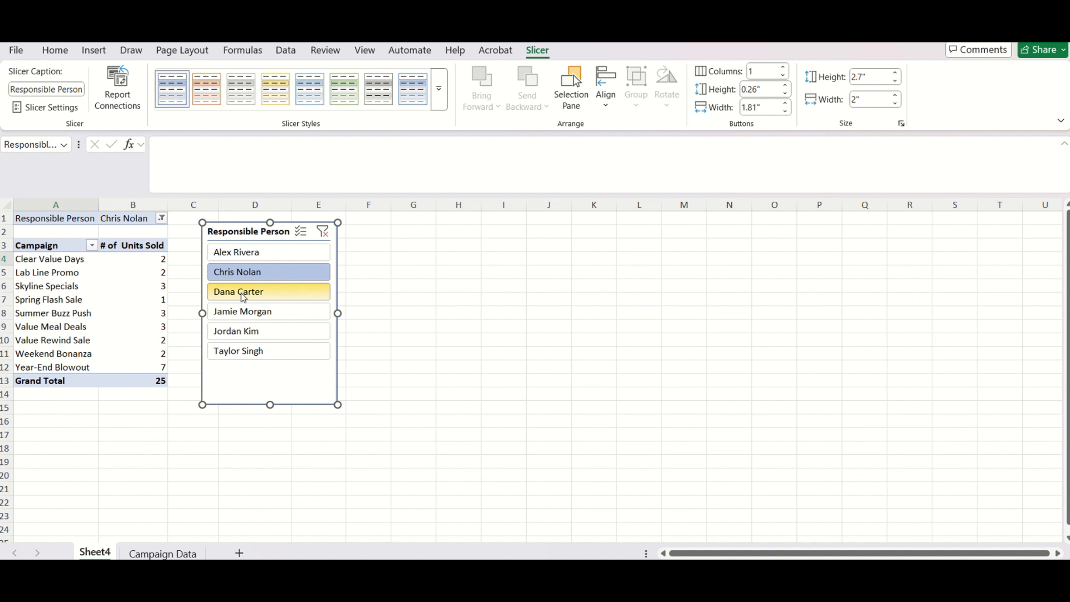
left_click(226, 295)
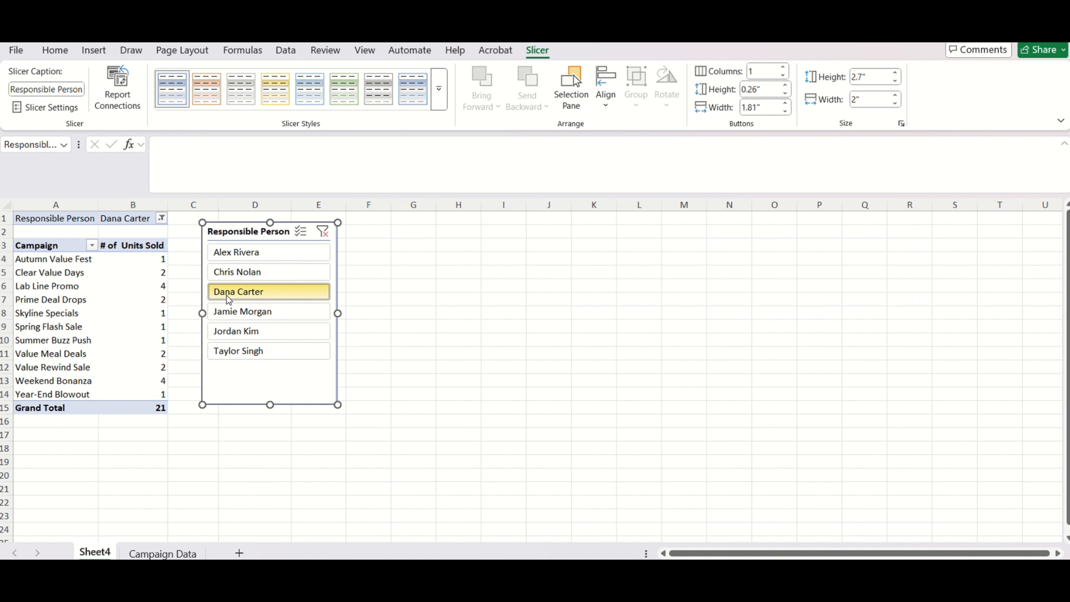
left_click(231, 312)
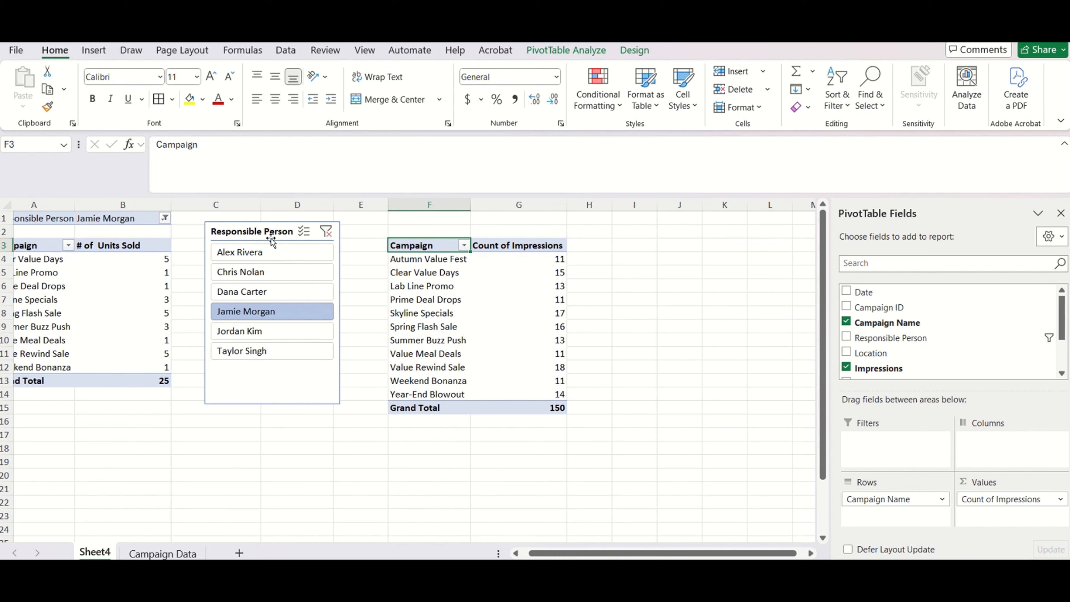
Connect the Responsible Person slicer to PivotTable2 as well and filter both tables by the last, then the first person listed.
right_click(240, 233)
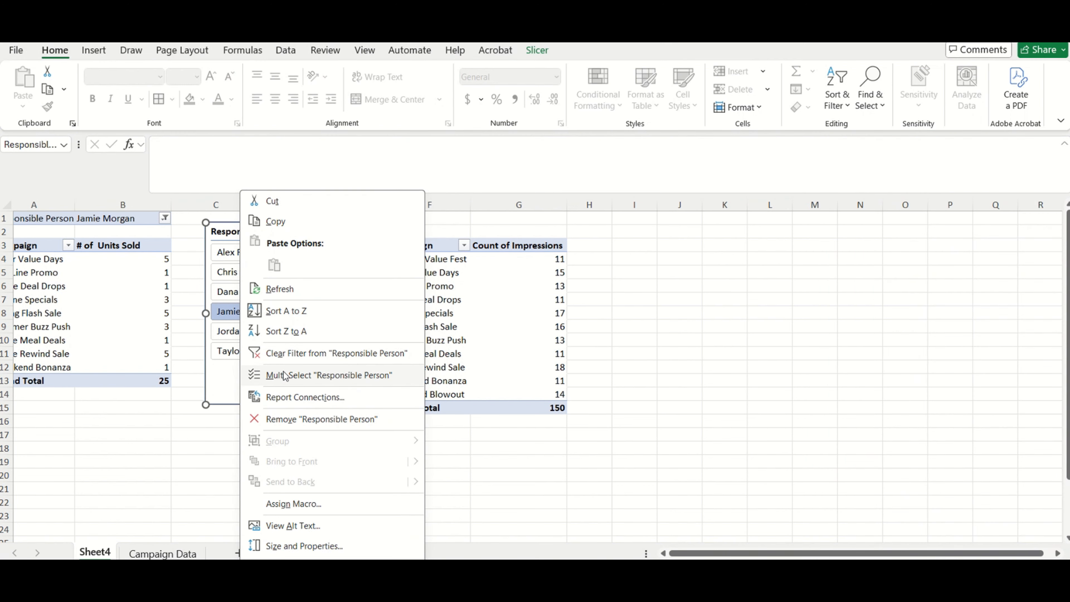
left_click(290, 398)
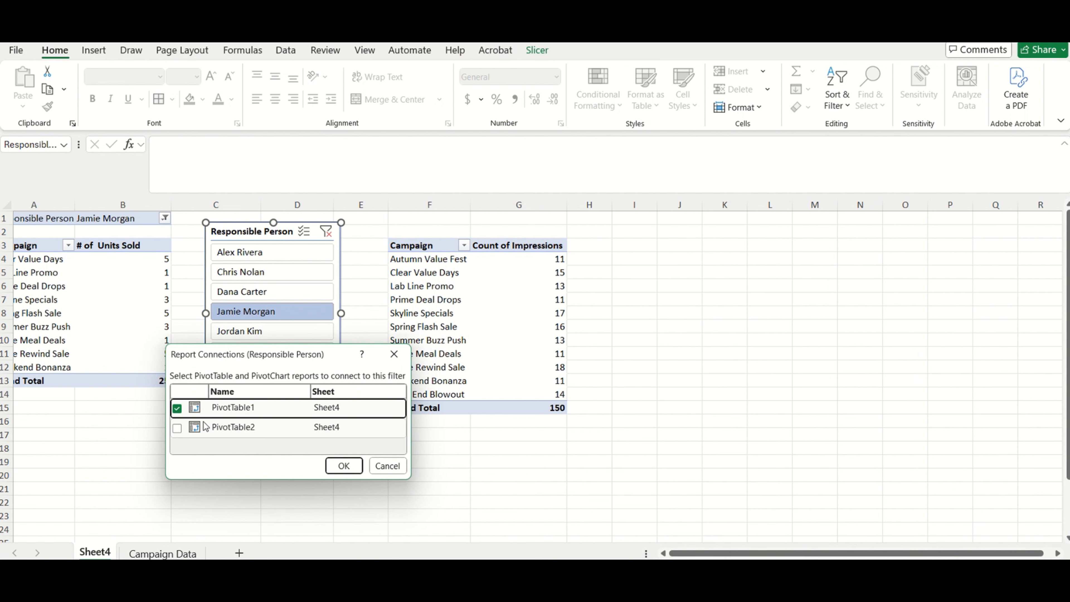
left_click(177, 428)
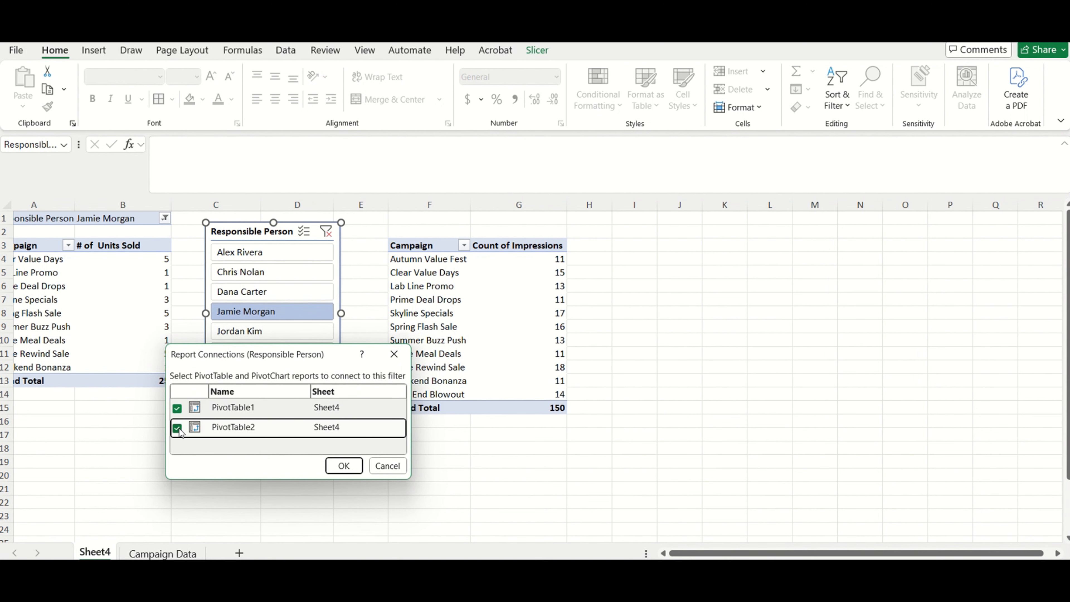
left_click(344, 465)
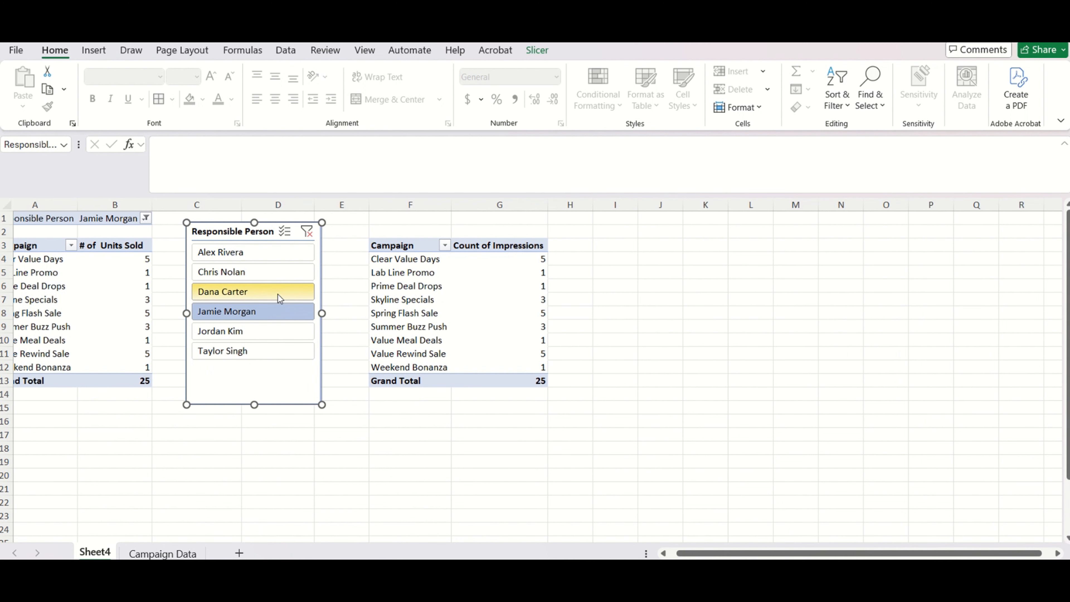
left_click(276, 348)
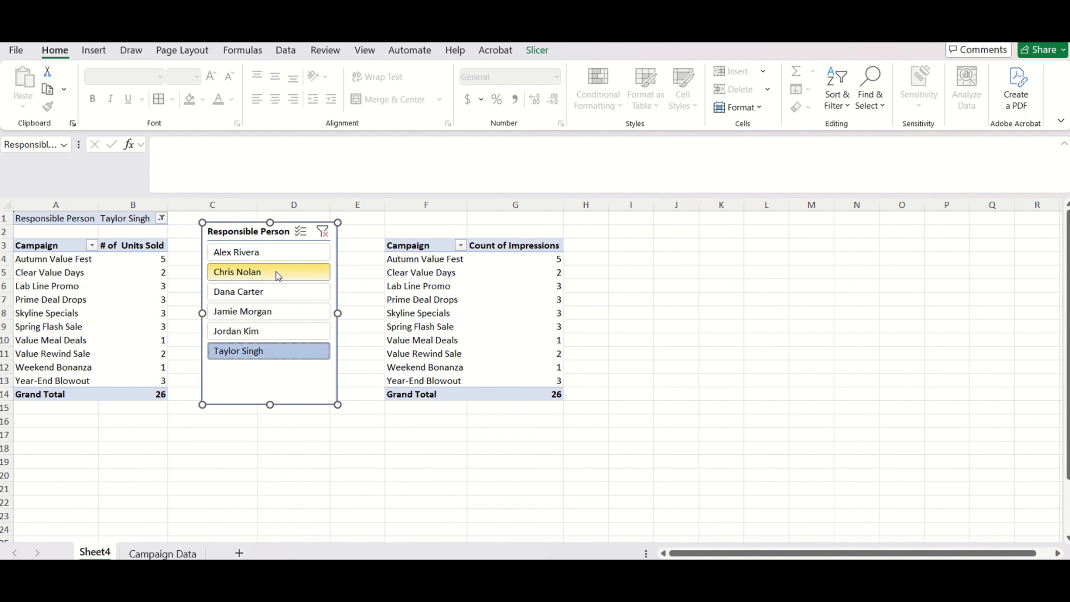
left_click(266, 251)
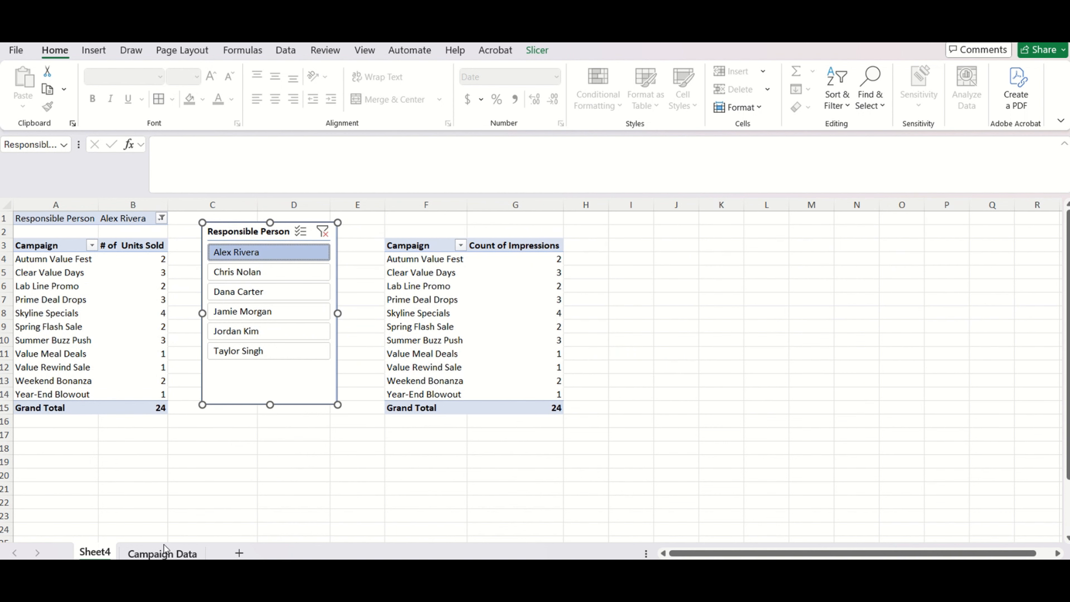
On the Campaign Data sheet, copy the CAM149 record in row 150 and insert the copy above the table's last record.
left_click(168, 553)
left_click(3, 487)
key("ctrl+c")
key("Up")
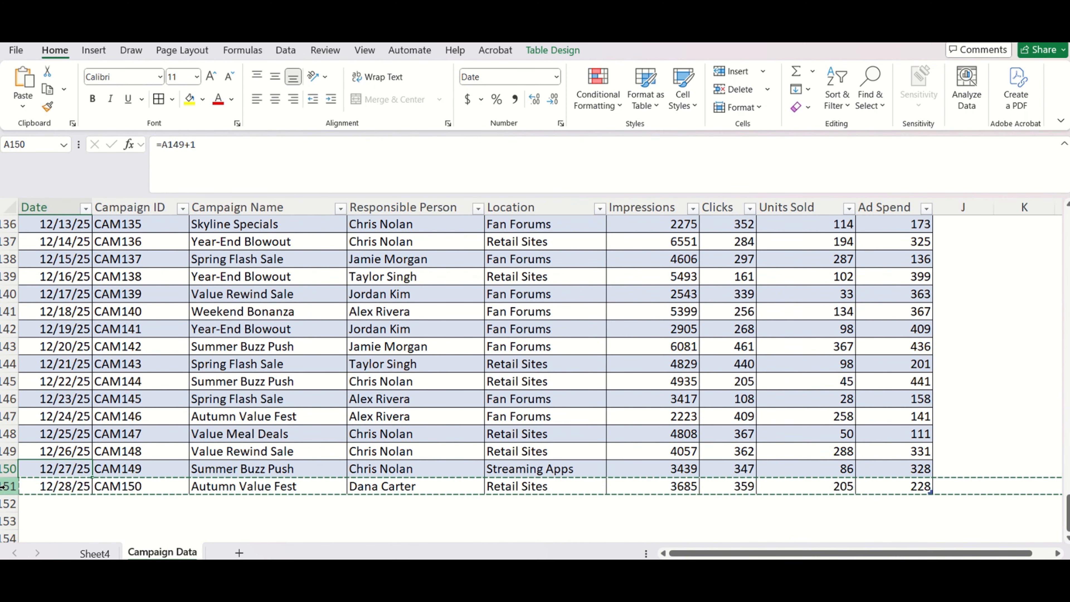
key("ctrl+shift+Right")
key("ctrl+c")
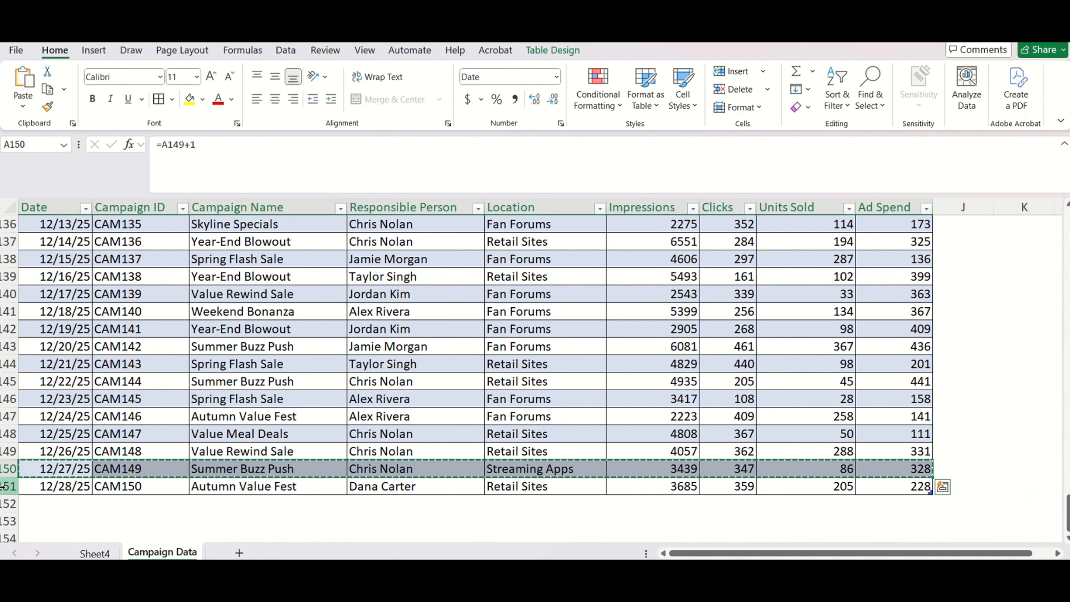
key("Down")
key("ctrl+shift+Right")
key("ctrl+shift+plus")
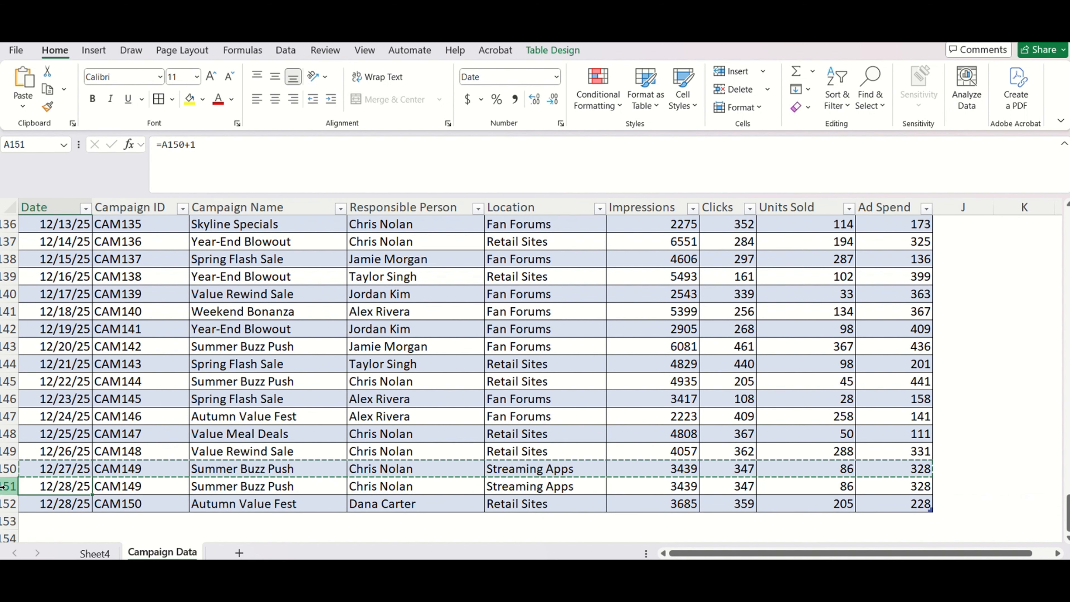
Change the campaign name of the duplicated CAM149 record in cell C151 to Winter Buzz Push.
left_click(236, 486)
double_click(274, 486)
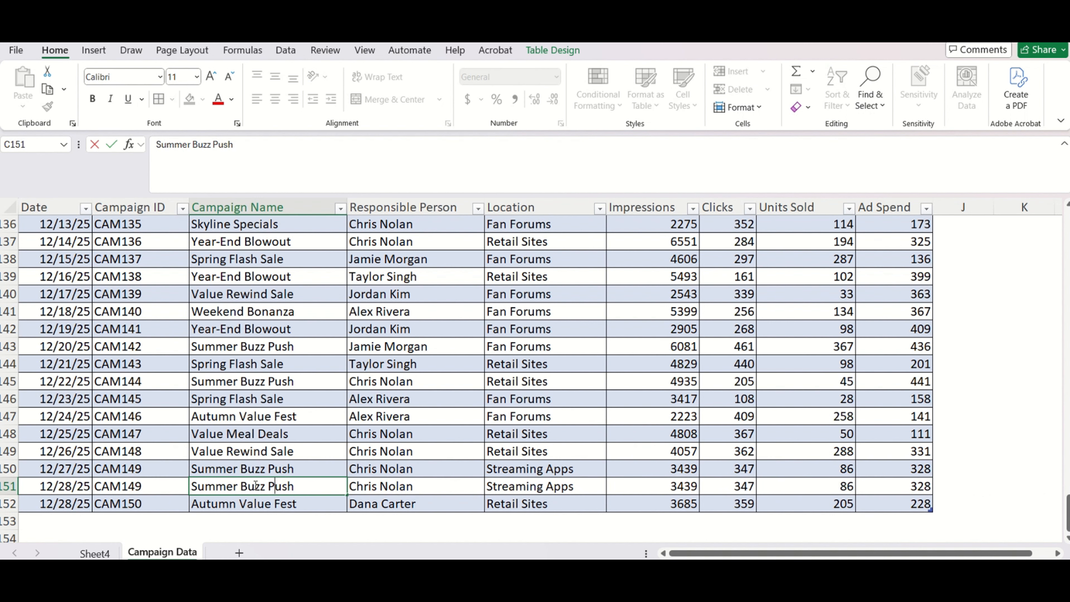
left_click_drag(218, 482, 186, 484)
type("Wint")
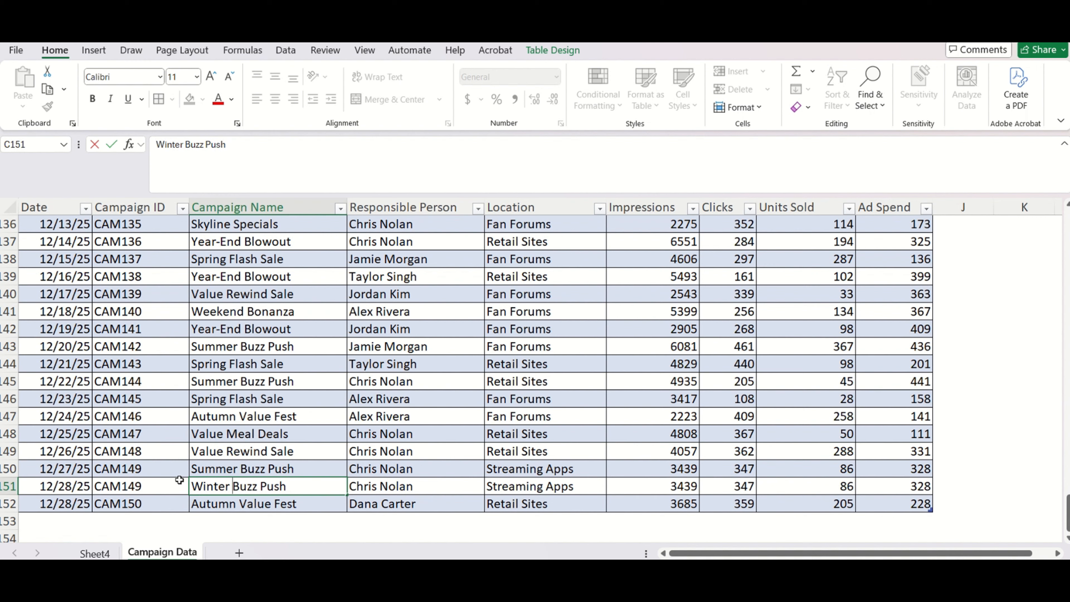
key("Return")
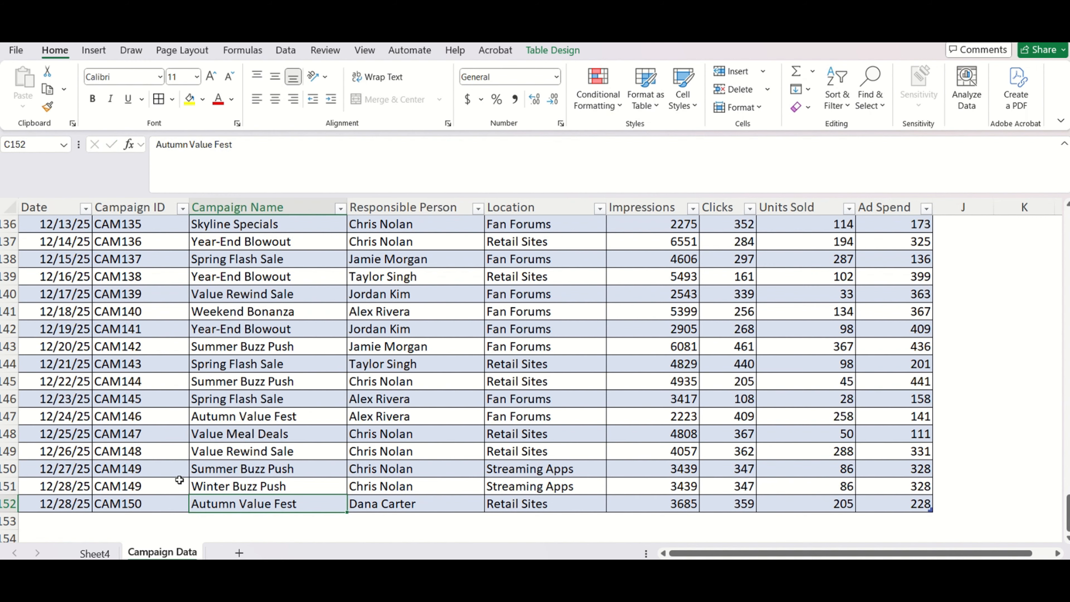
Refresh the Campaign PivotTable on Sheet4 and select its Winter Buzz Push row with the units sold value.
left_click(95, 553)
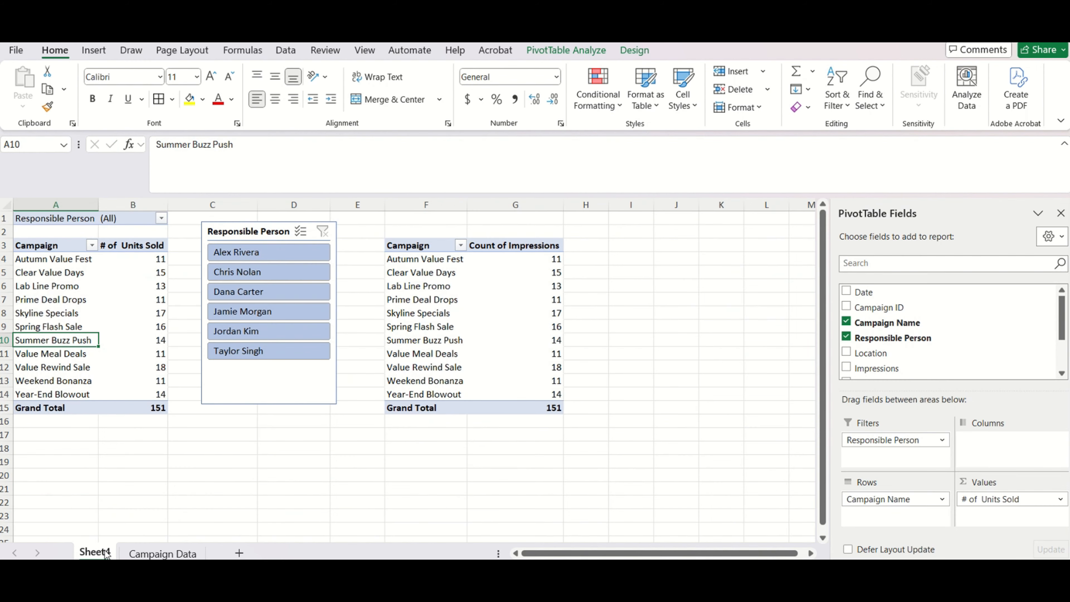
right_click(83, 277)
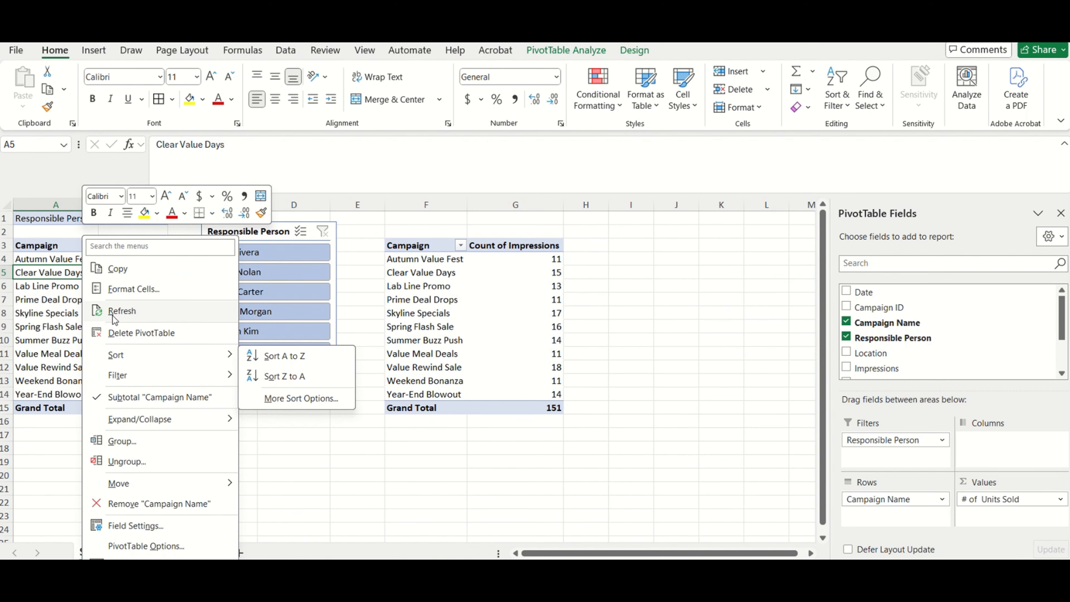
left_click(121, 311)
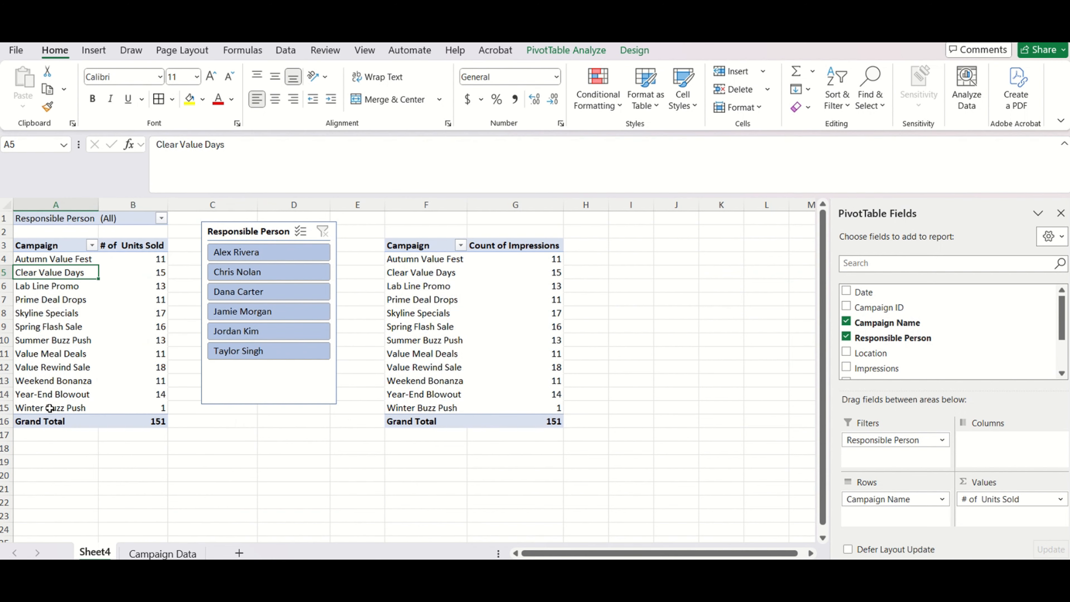
left_click_drag(101, 403, 128, 408)
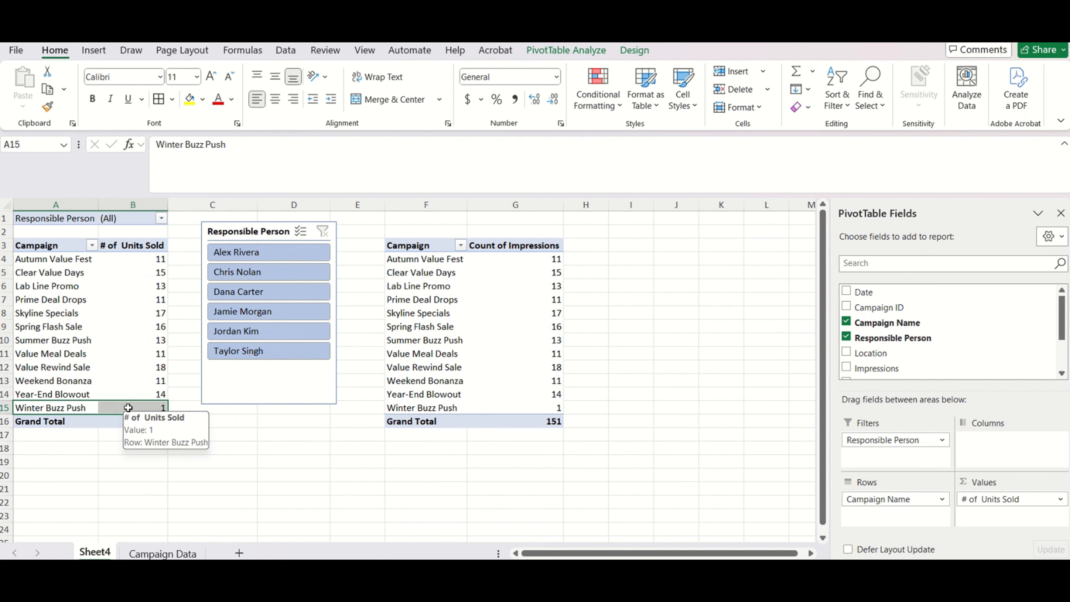